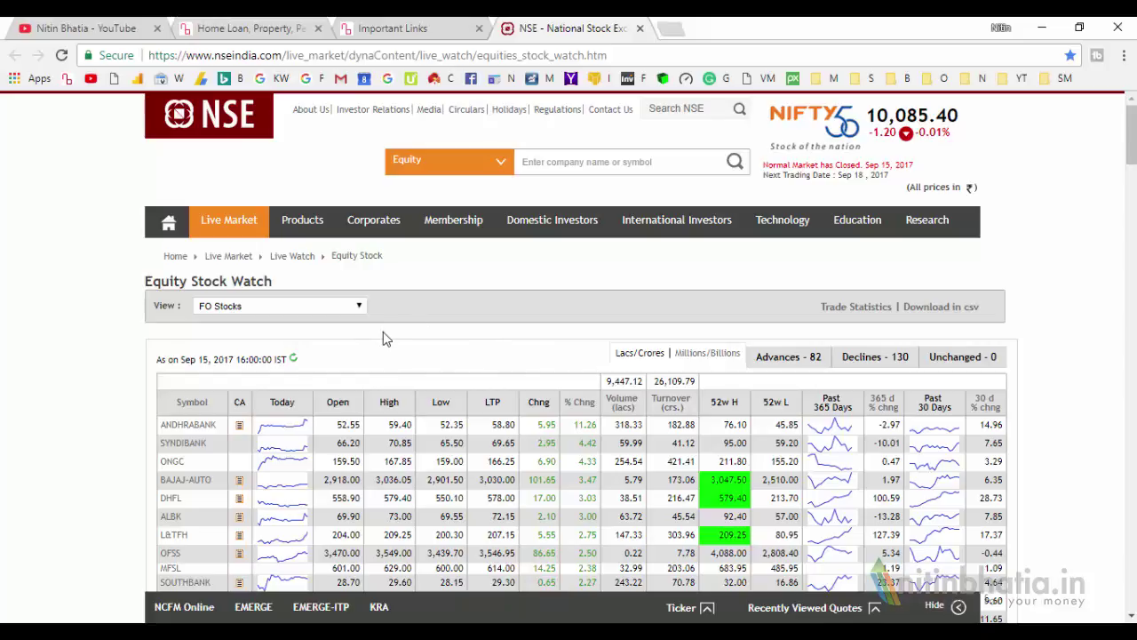
Step: Look over the FO Stocks watch list and check the F&O Stocks and 52 week High entries in the Excel sheet
scroll(759, 400, down, 3)
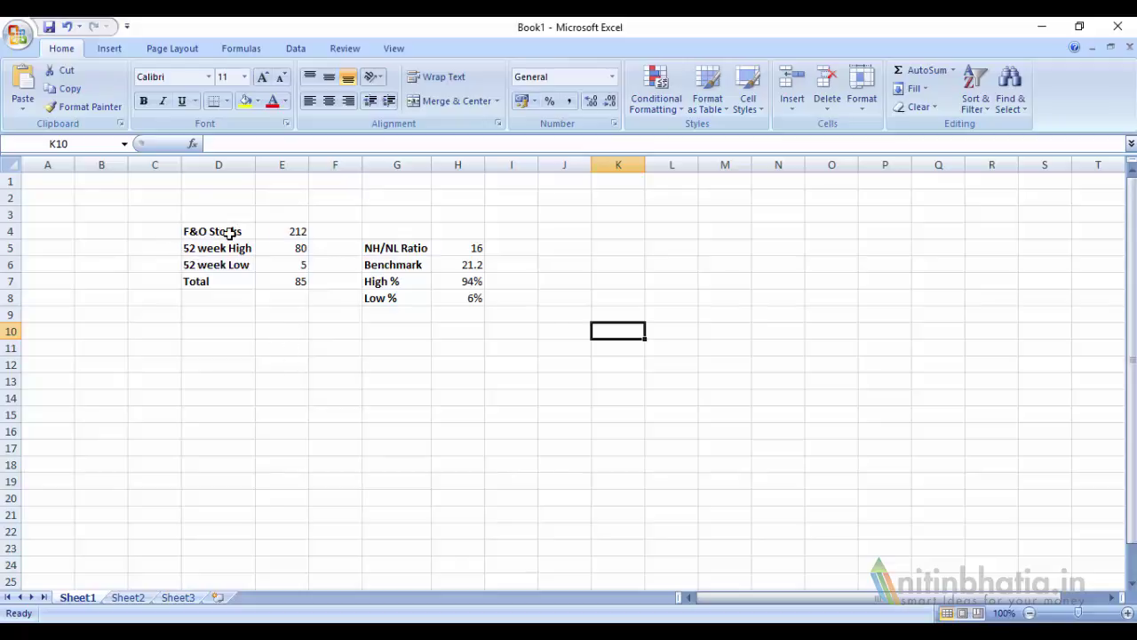
click(296, 228)
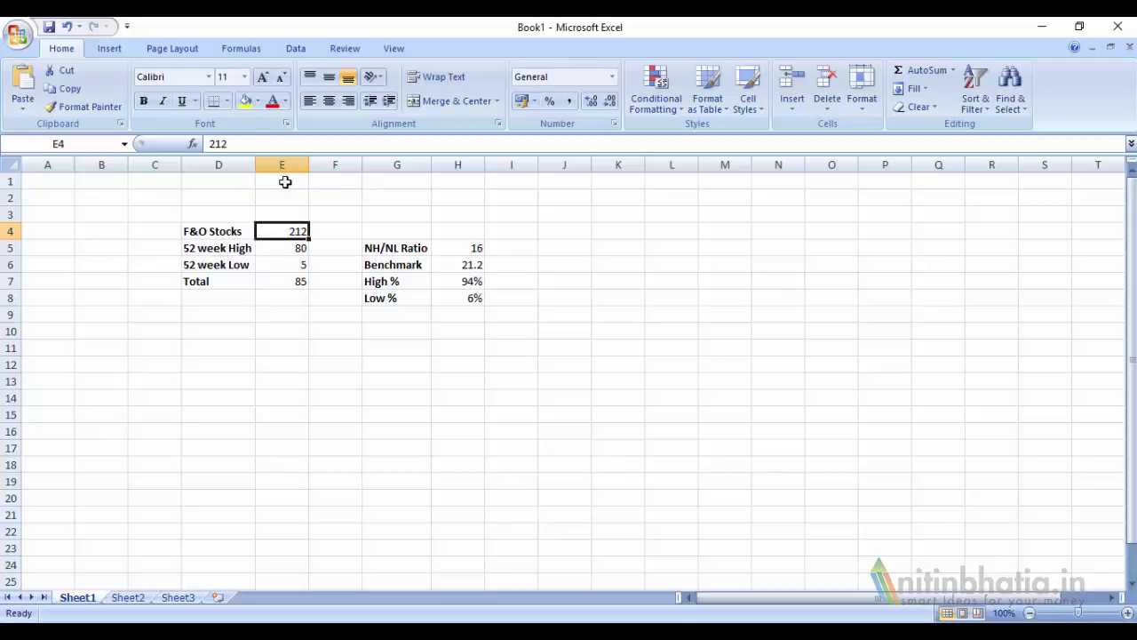
click(204, 247)
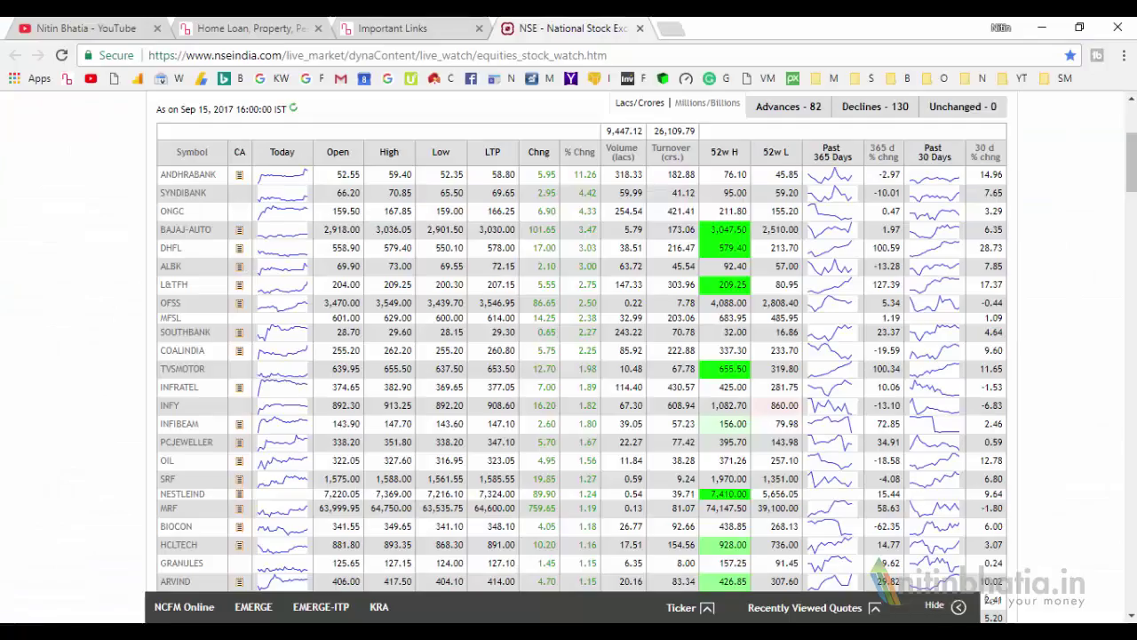
Step: Switch to the NSE page in Chrome and examine the highlighted 52w H cells and the colour-code notes below the table
scroll(706, 333, up, 2)
scroll(706, 334, down, 2)
scroll(706, 333, up, 1)
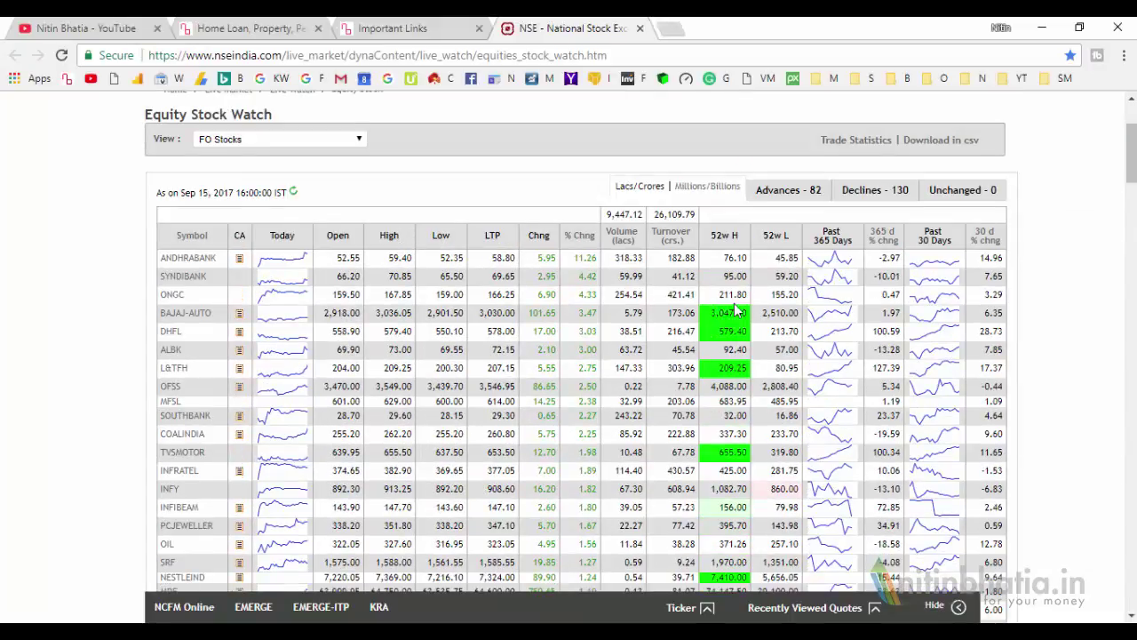
scroll(726, 276, down, 3)
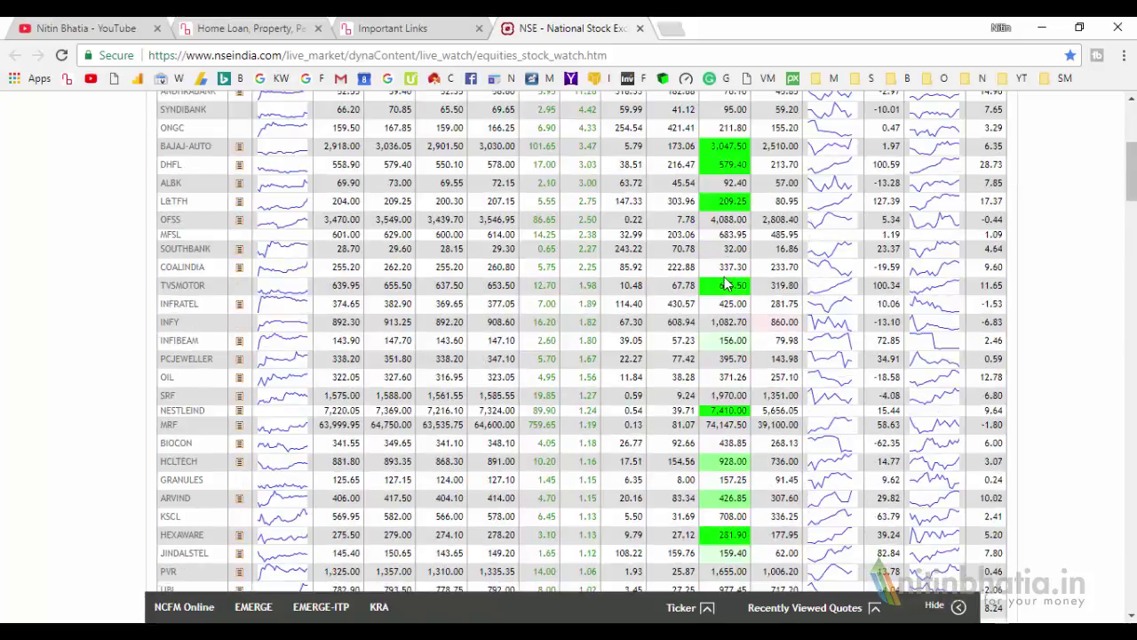
scroll(728, 213, down, 5)
scroll(725, 216, up, 1)
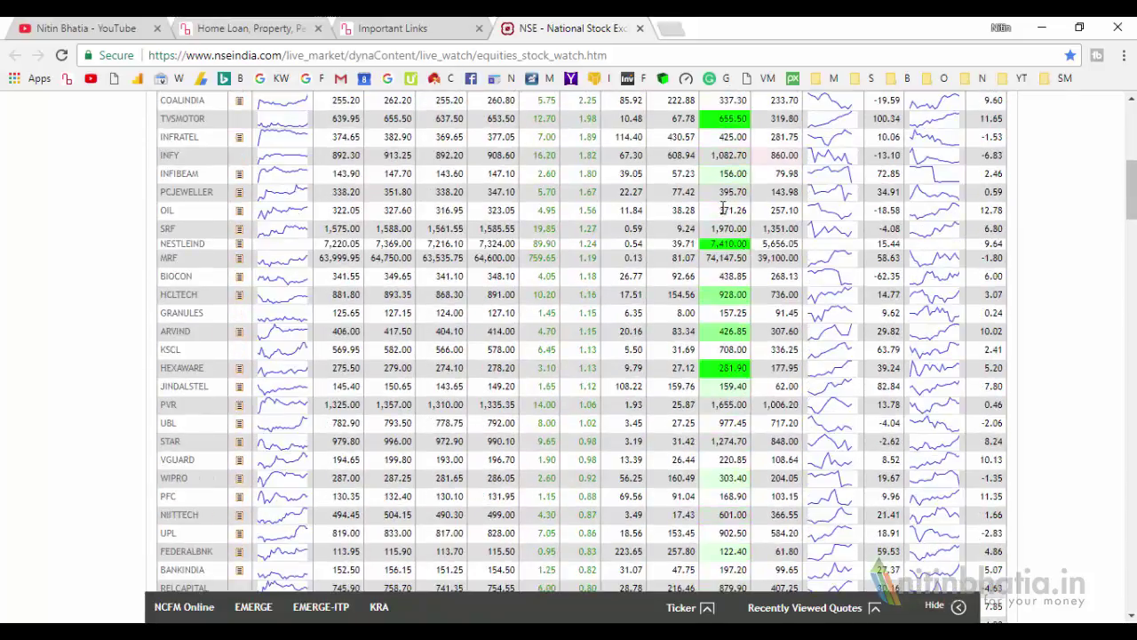
scroll(729, 248, up, 3)
scroll(731, 280, down, 1)
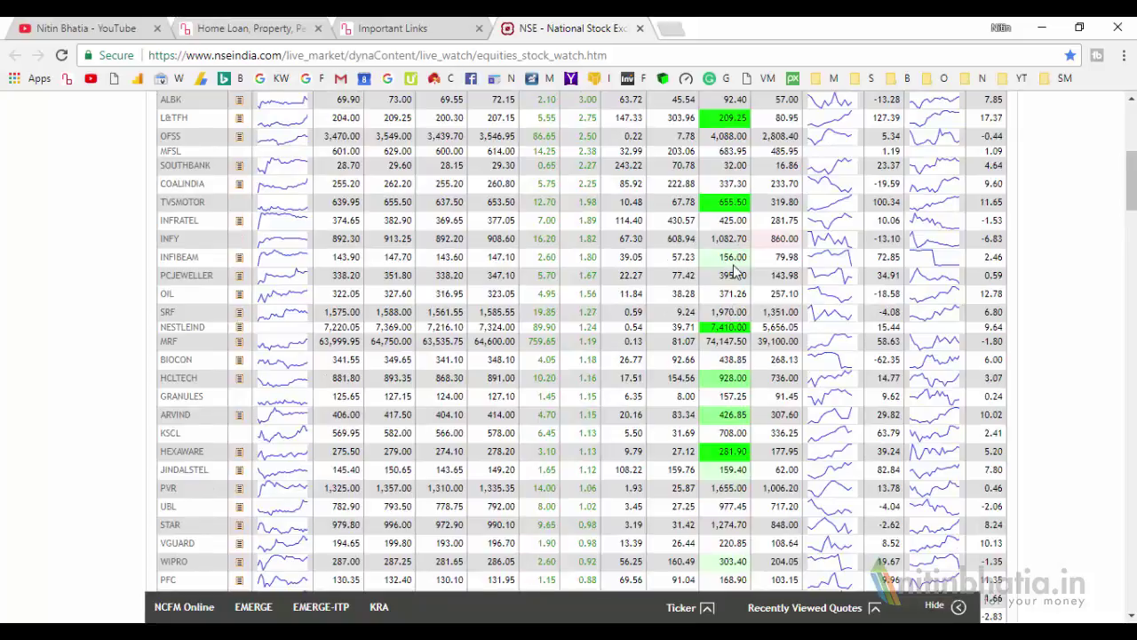
scroll(733, 266, down, 15)
scroll(724, 281, down, 10)
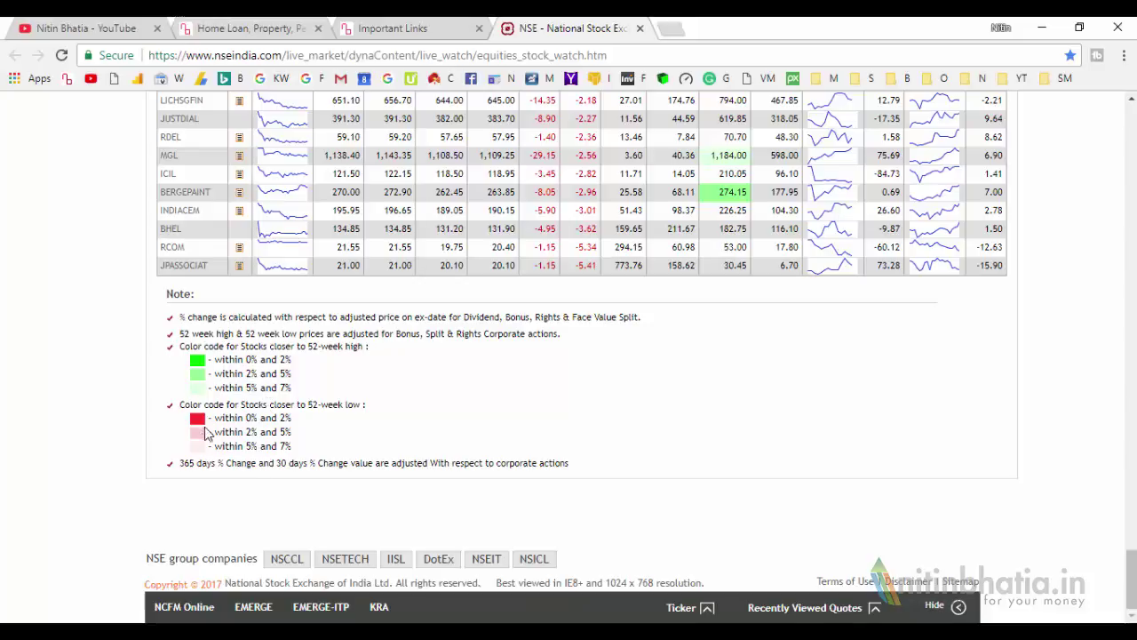
Step: Examine the 52w H and 52w L columns through the stock list for stocks highlighted near their 52-week high or low
scroll(299, 405, up, 5)
scroll(299, 404, up, 10)
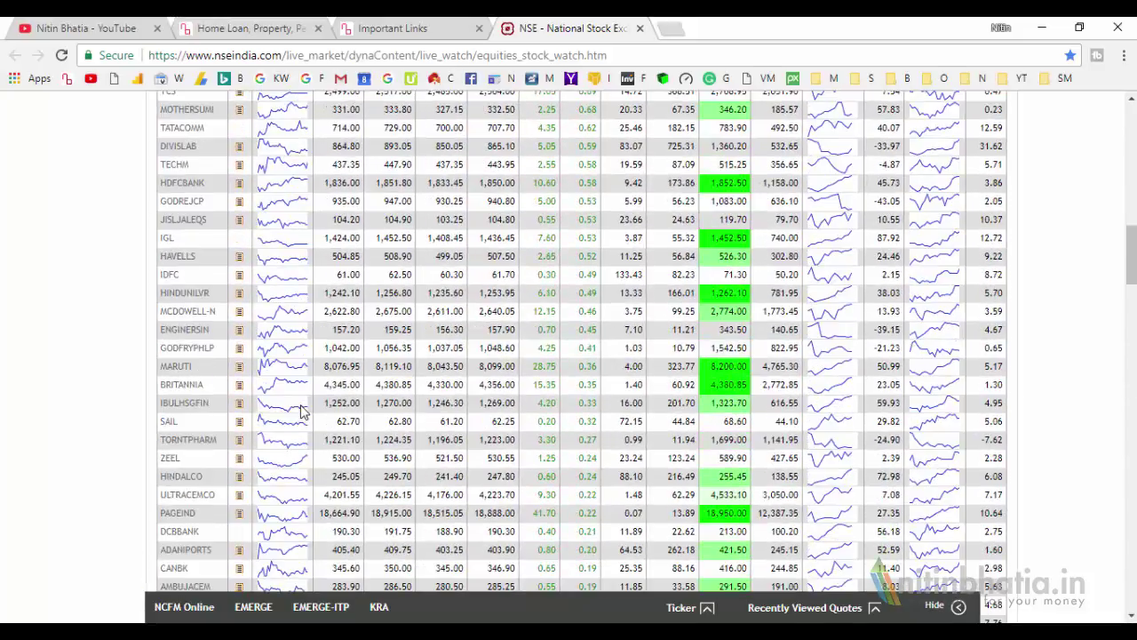
scroll(299, 409, up, 10)
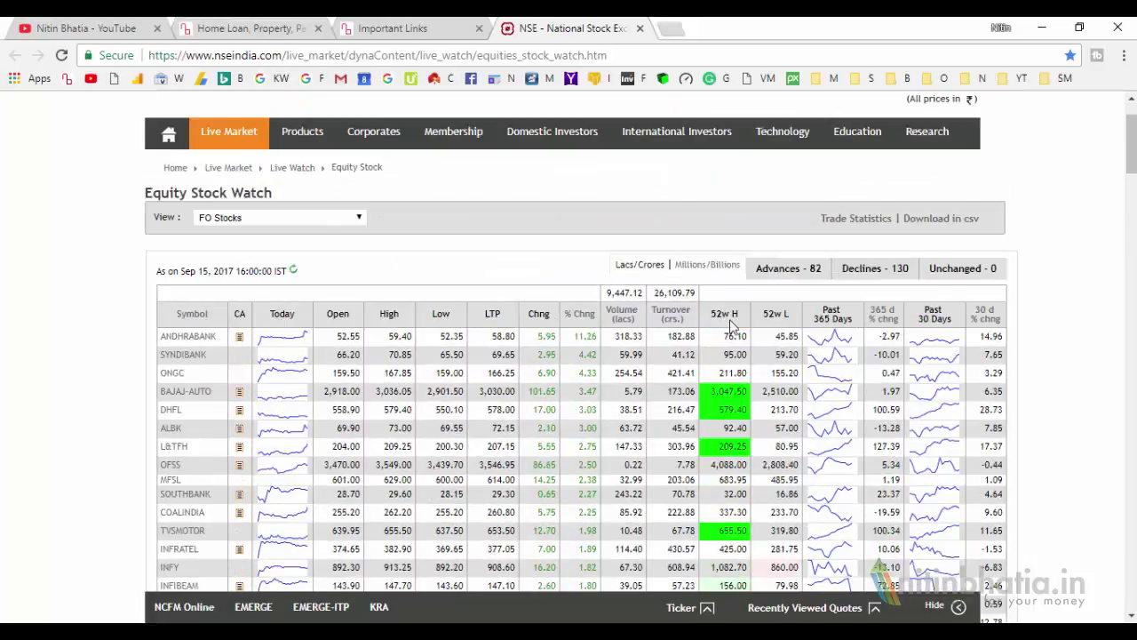
scroll(724, 365, down, 2)
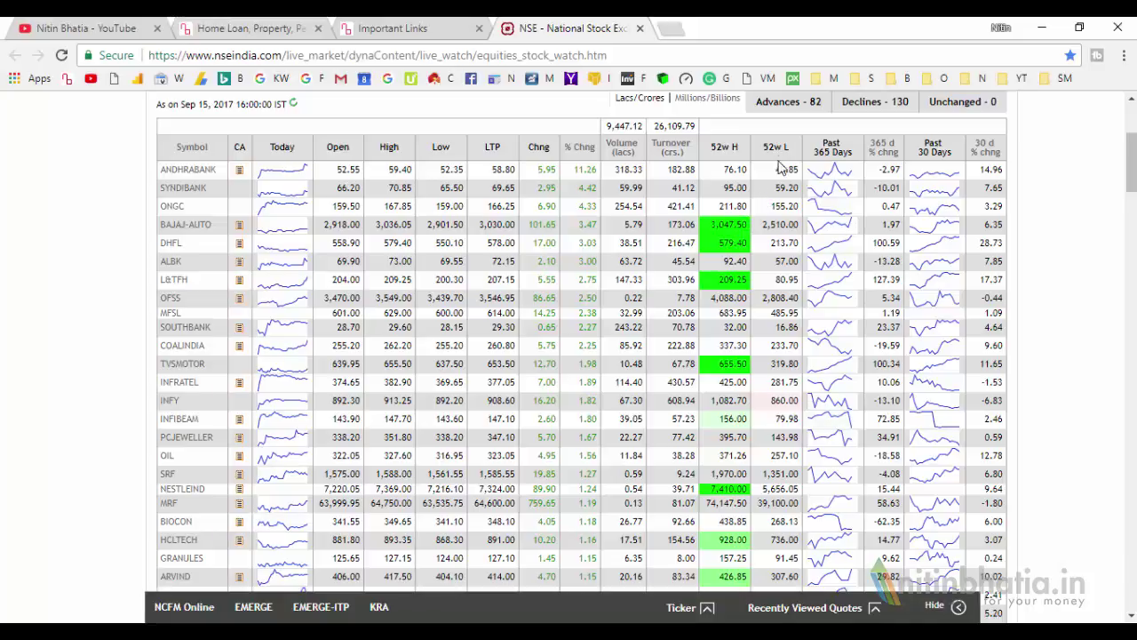
scroll(780, 240, down, 10)
scroll(780, 250, down, 15)
scroll(775, 335, down, 1)
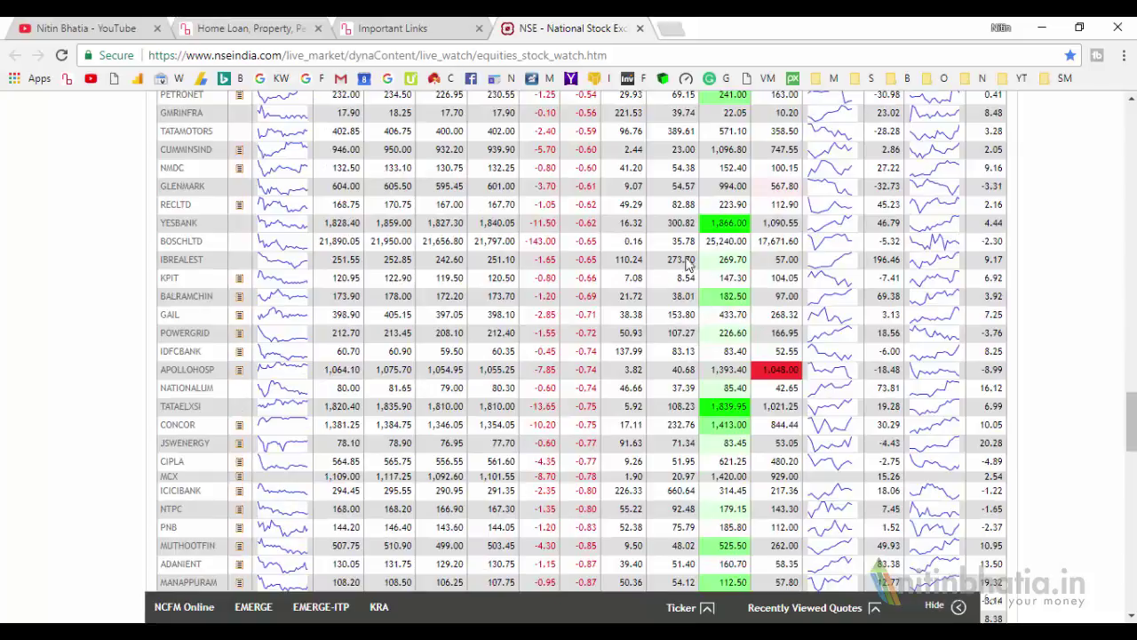
Step: Switch to the Excel workbook and inspect the 52 week High count, the Total and the NH/NL Ratio formula
key(alt+Tab)
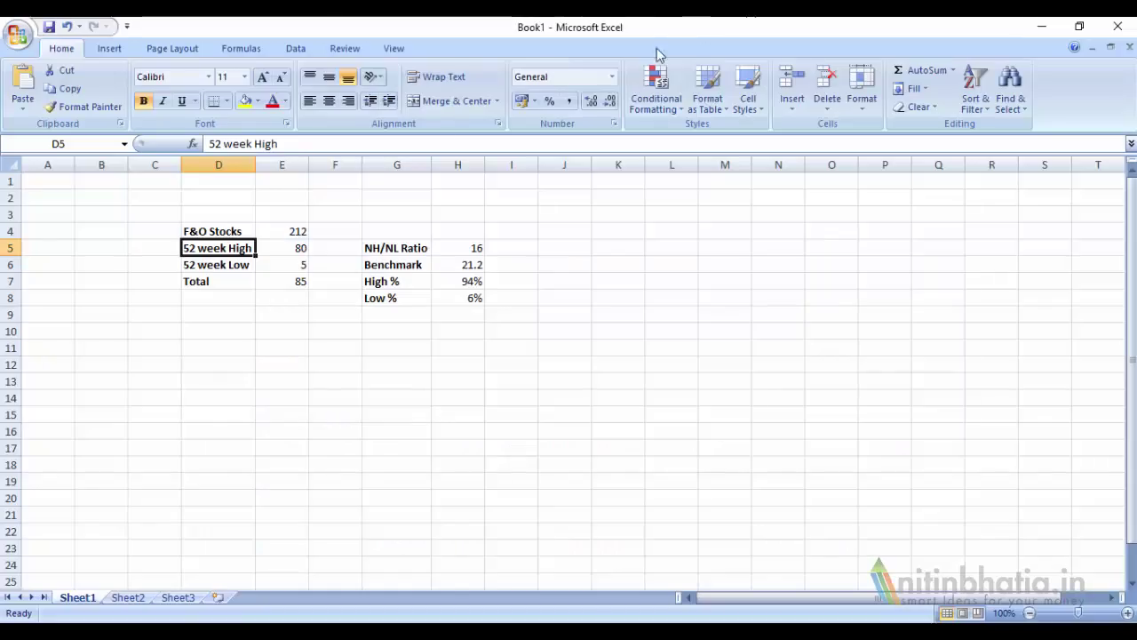
click(286, 247)
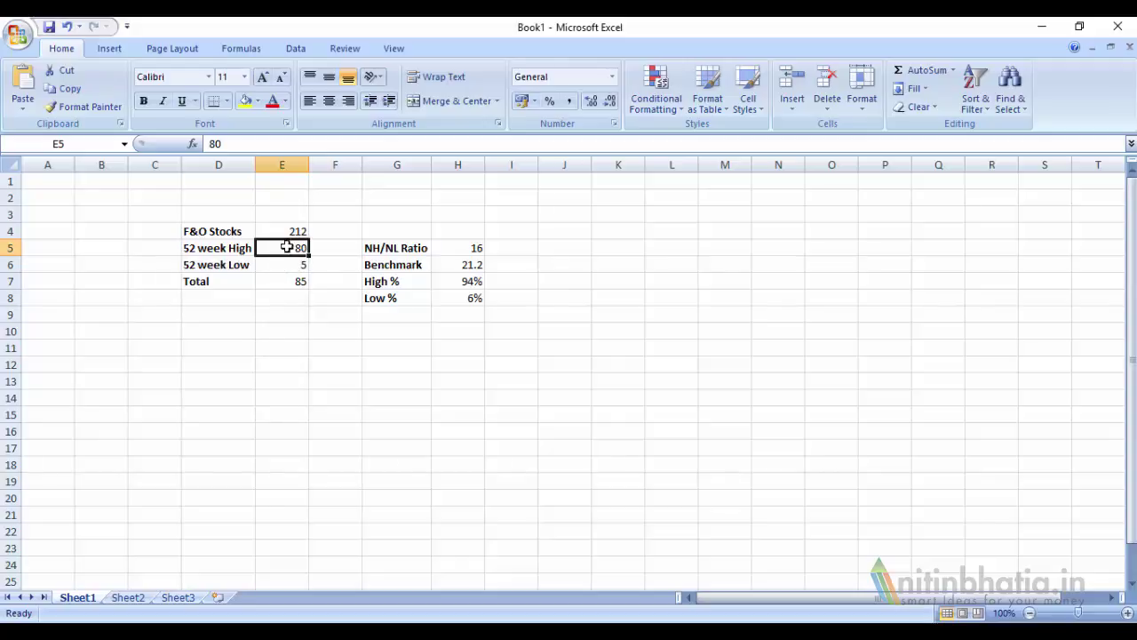
click(287, 282)
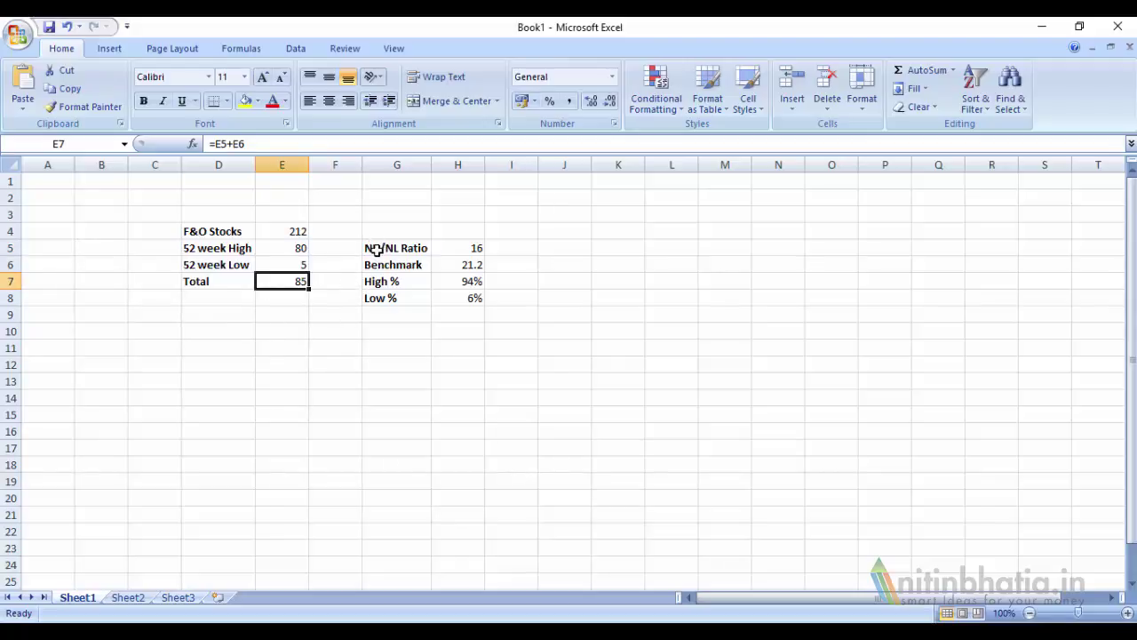
click(447, 246)
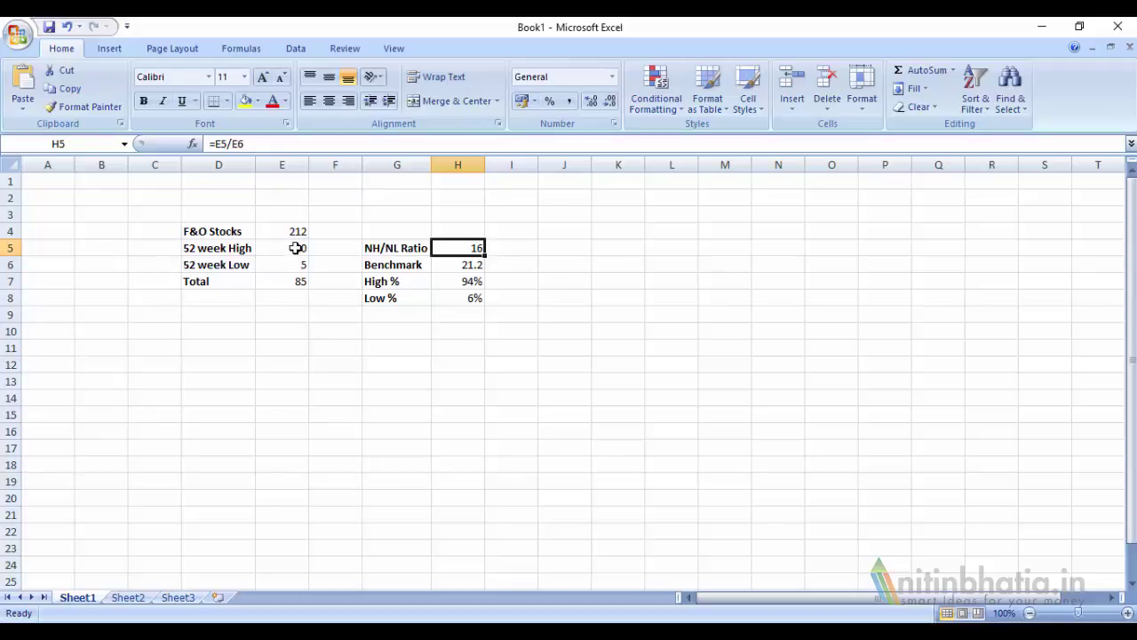
double_click(456, 247)
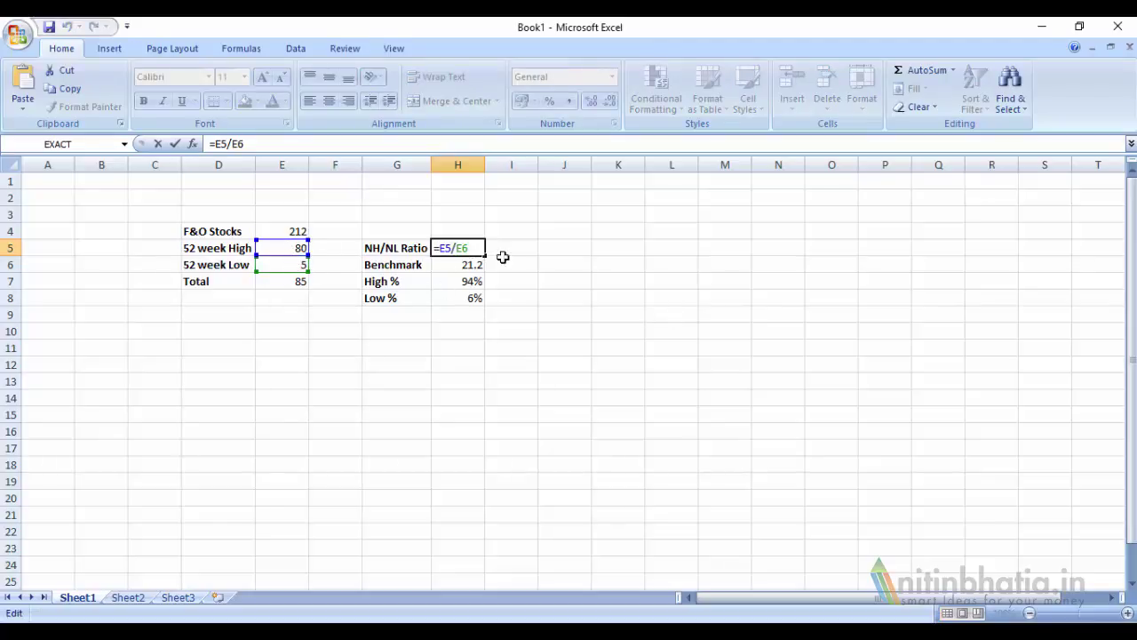
key(Return)
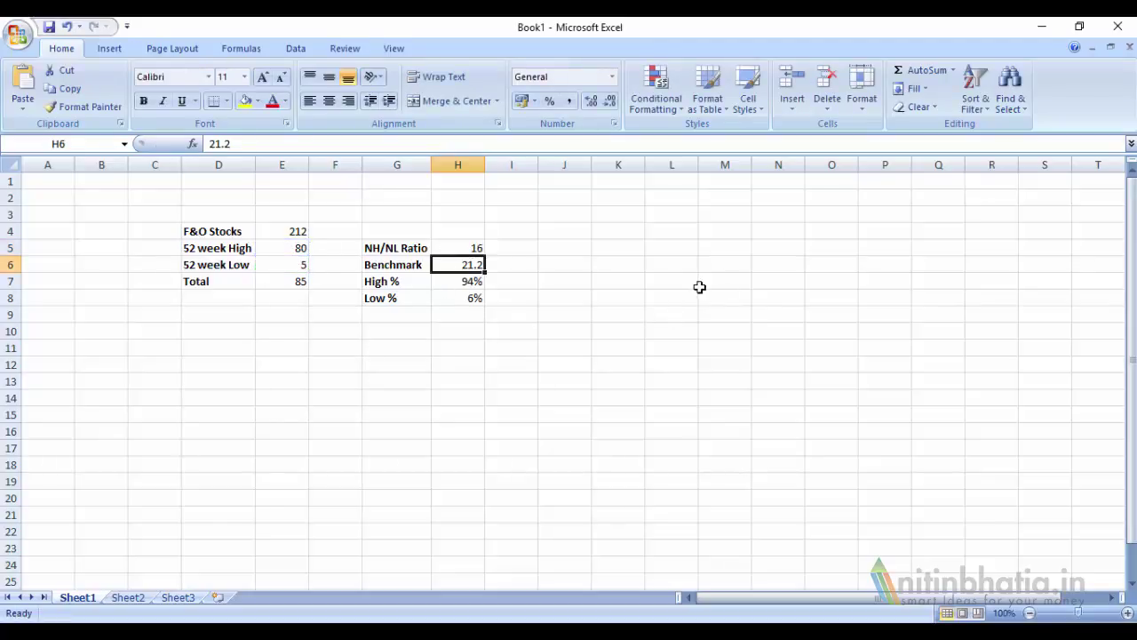
Step: Check the Benchmark figure against the NH/NL Ratio in the sheet
click(394, 264)
click(458, 264)
click(398, 264)
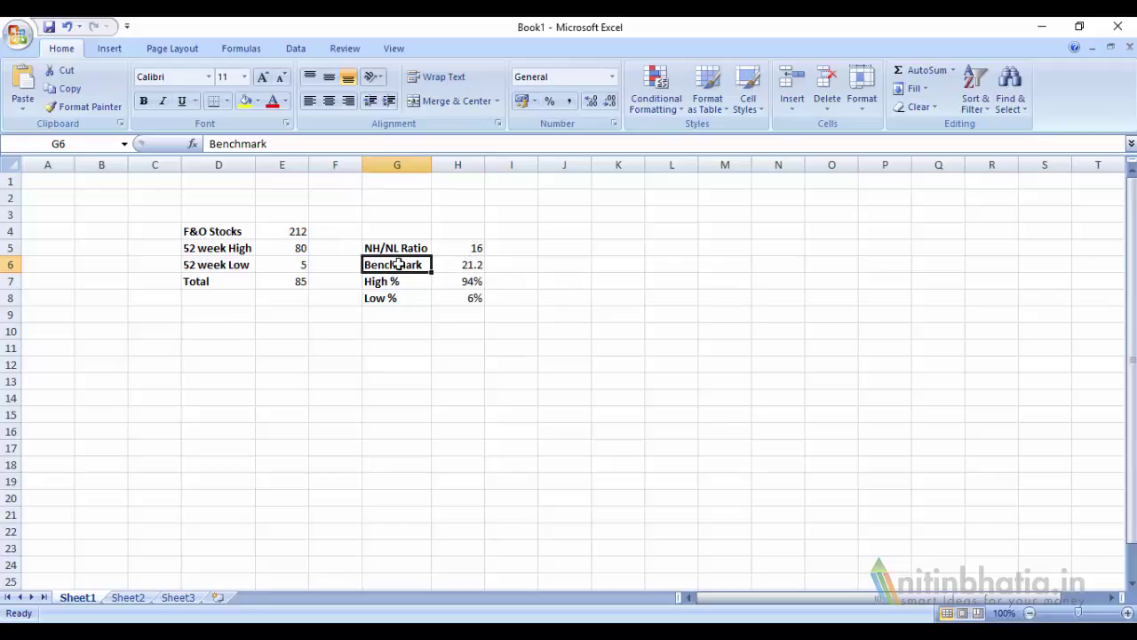
click(457, 248)
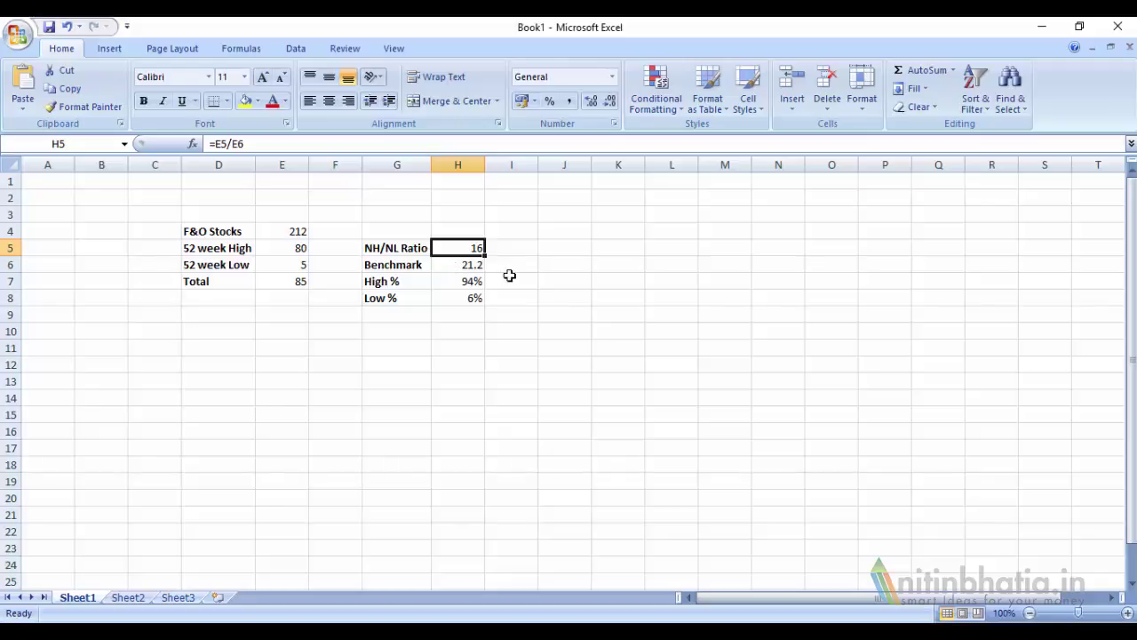
Step: Inspect the formulas behind the High % and Low % values, leaving both cells unedited
click(396, 281)
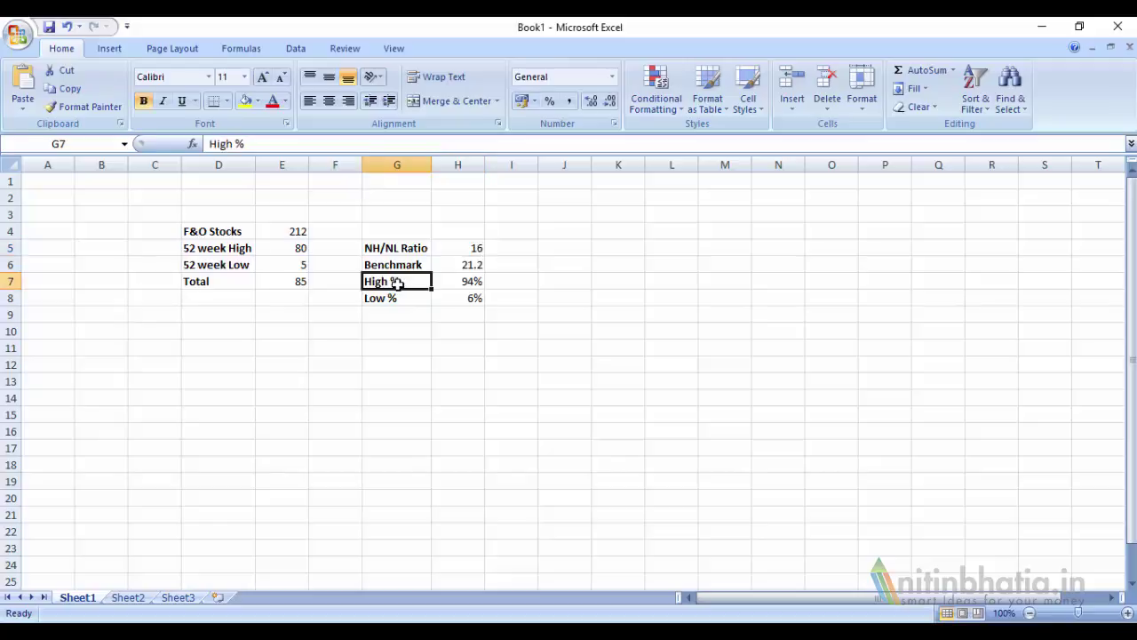
click(457, 281)
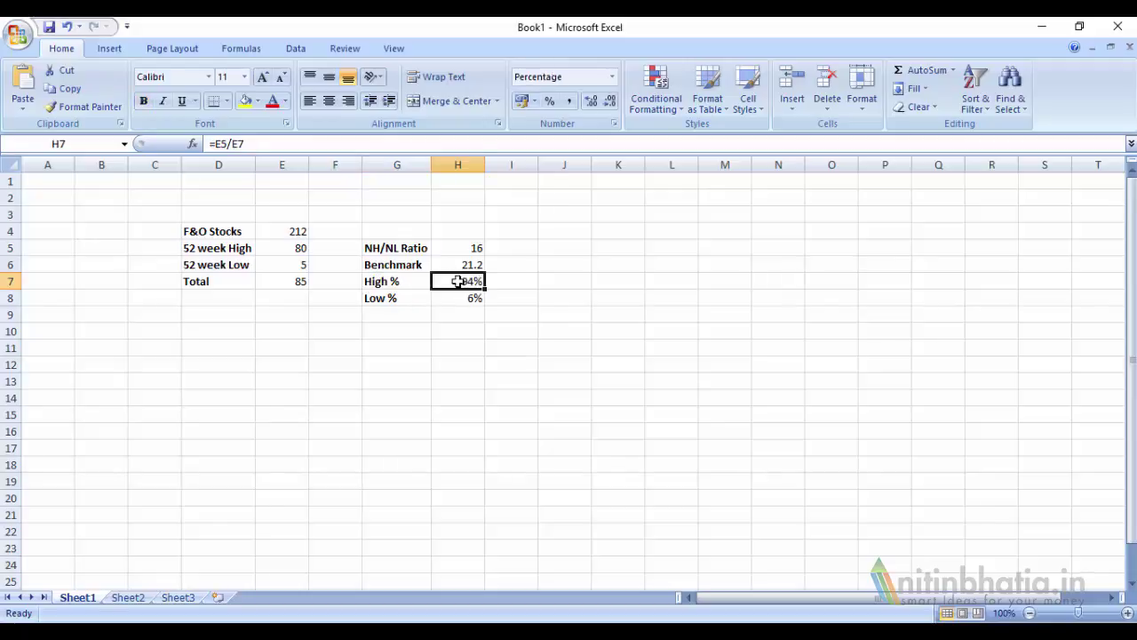
double_click(454, 279)
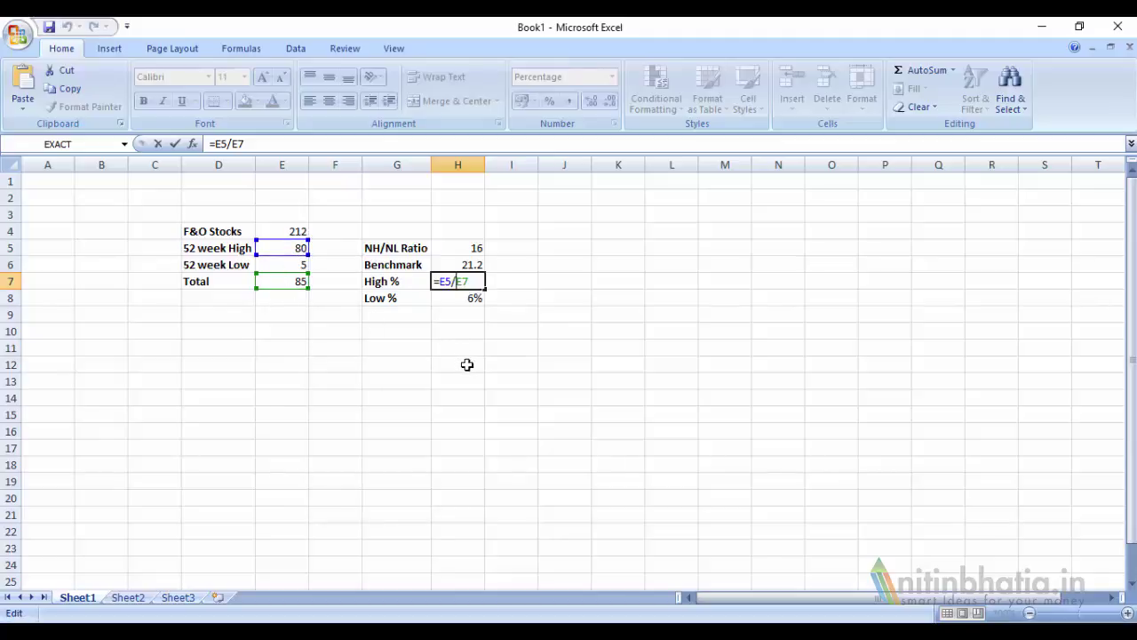
key(Return)
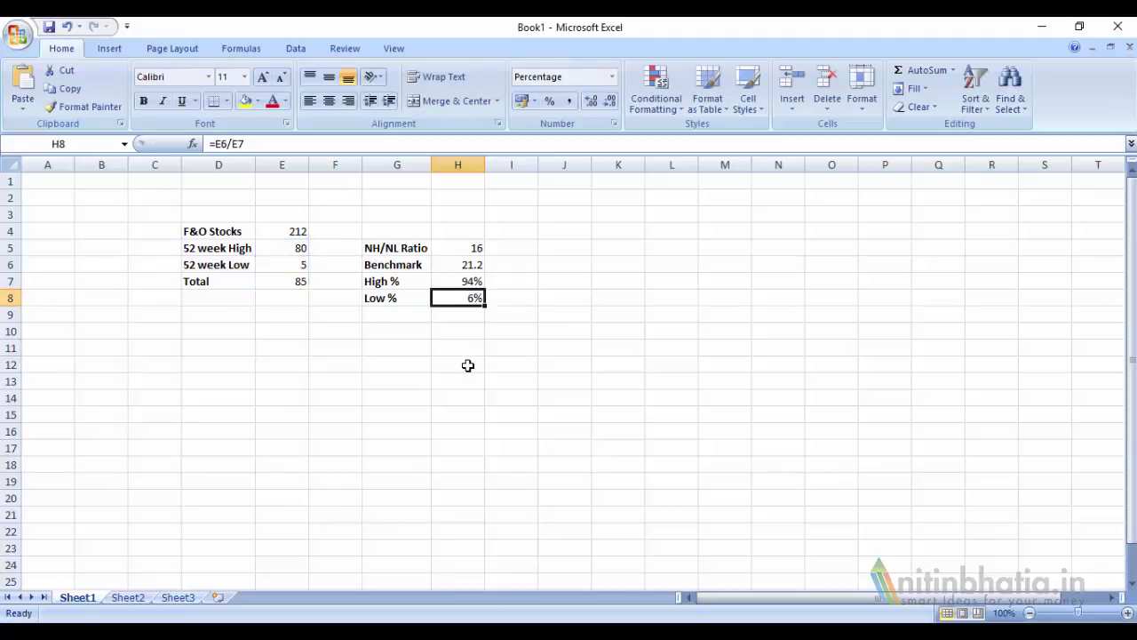
double_click(461, 298)
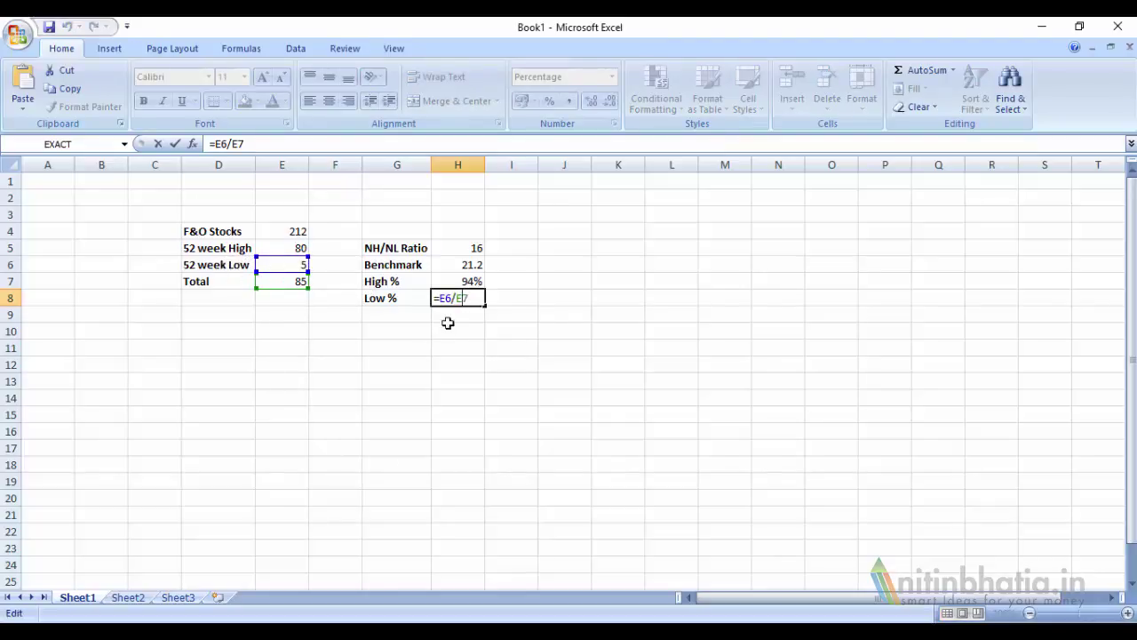
key(Return)
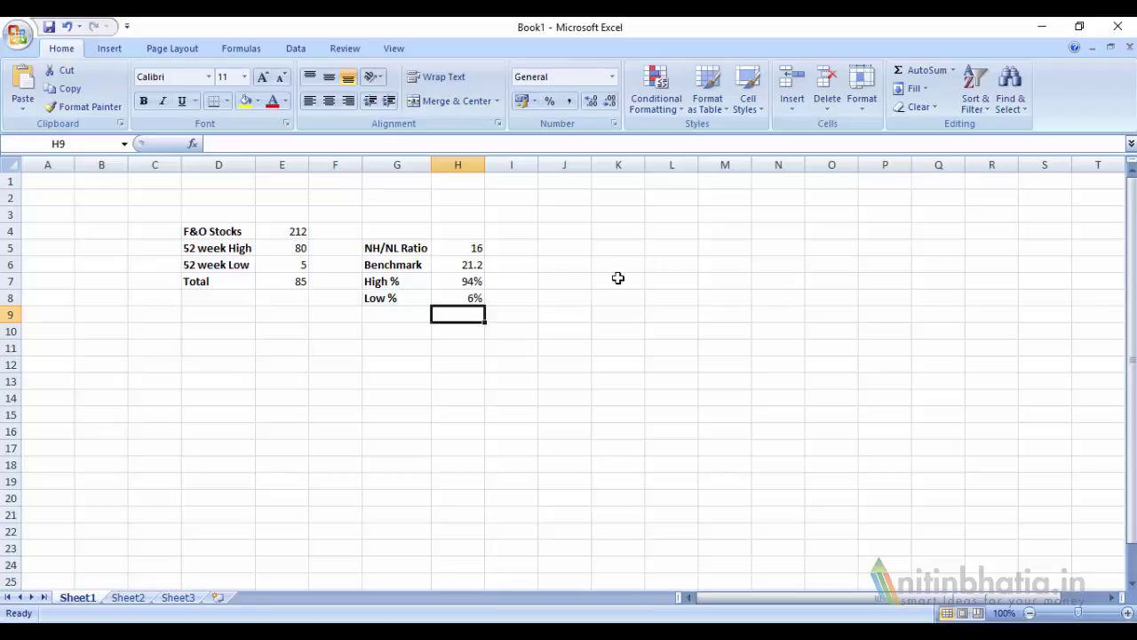
click(560, 263)
click(640, 260)
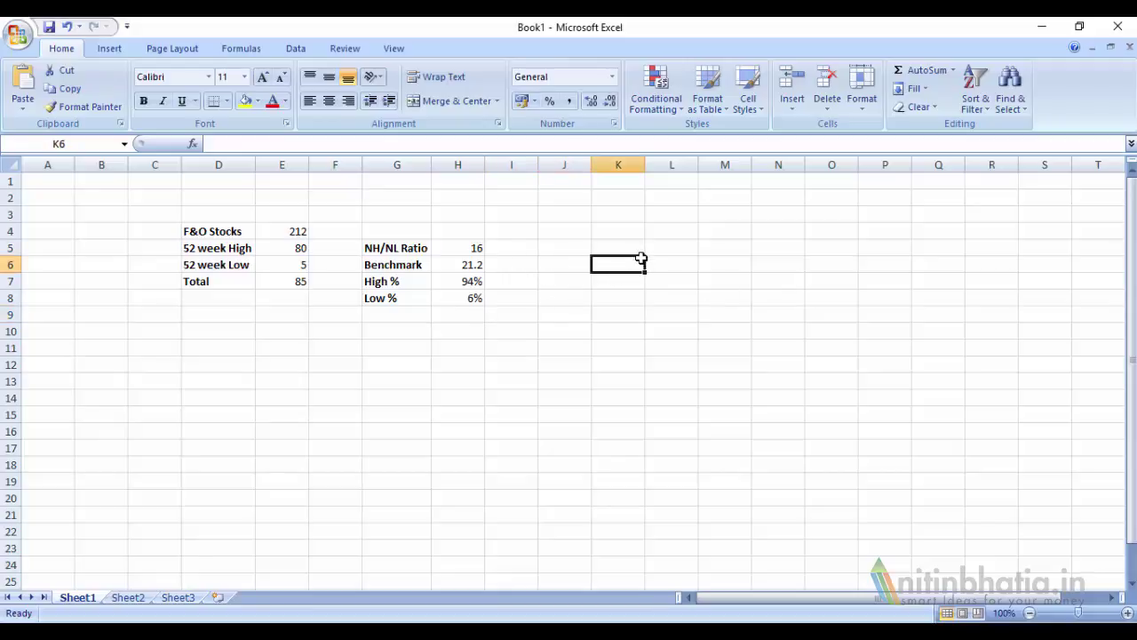
click(686, 264)
click(706, 265)
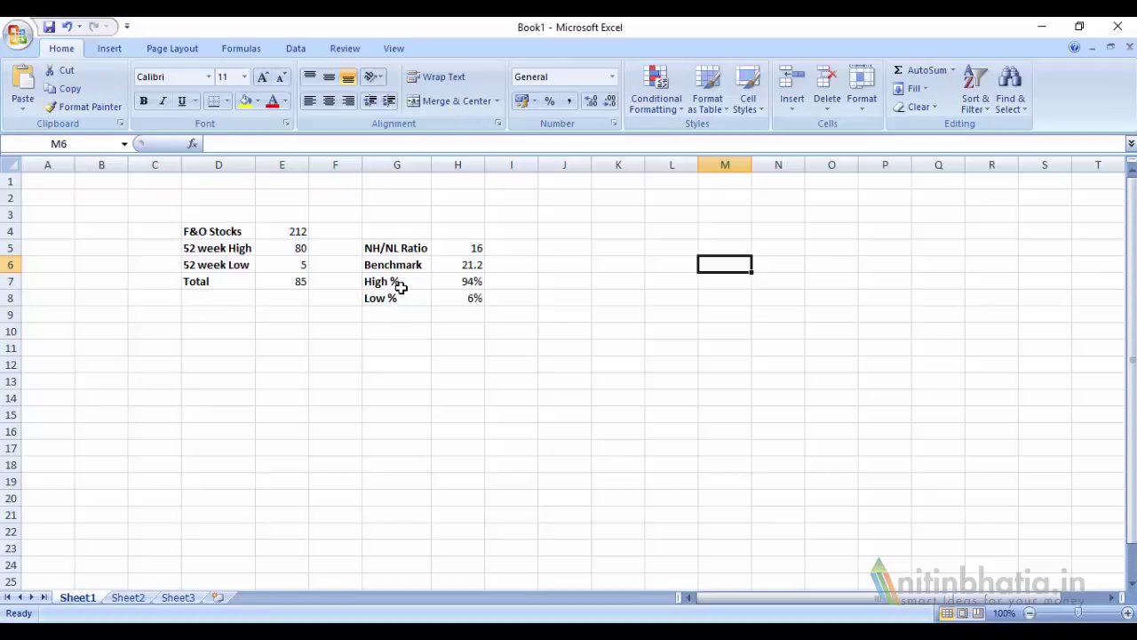
Step: Compare the High % and Low % values and review the NH/NL Ratio and 52 week Low entries
drag(465, 282, 465, 292)
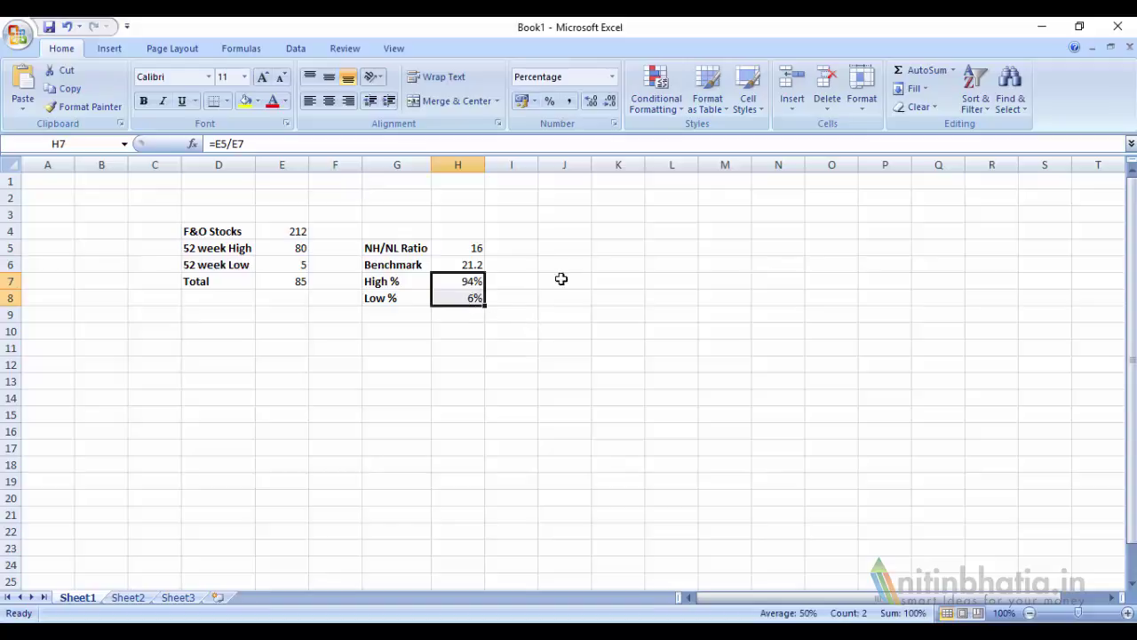
click(534, 281)
drag(624, 279, 835, 282)
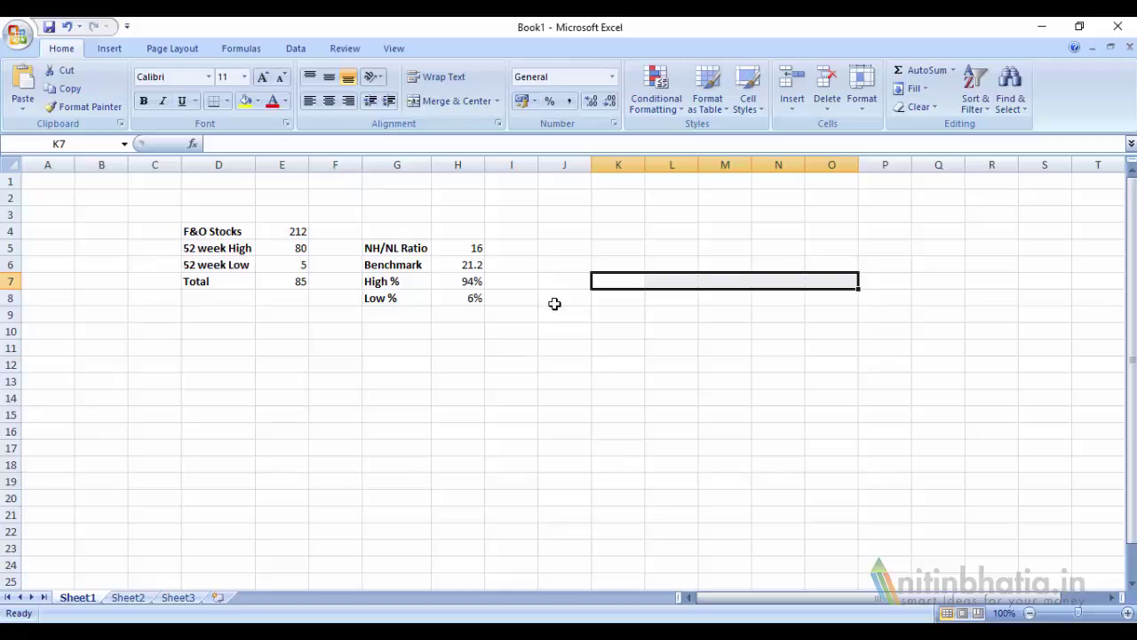
click(533, 331)
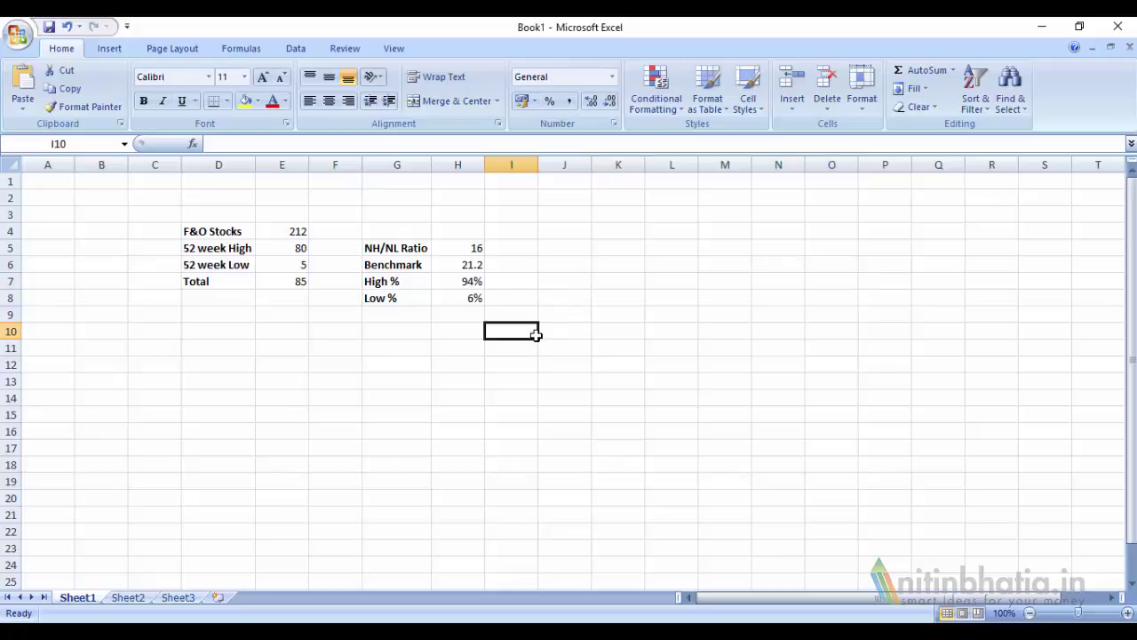
click(402, 248)
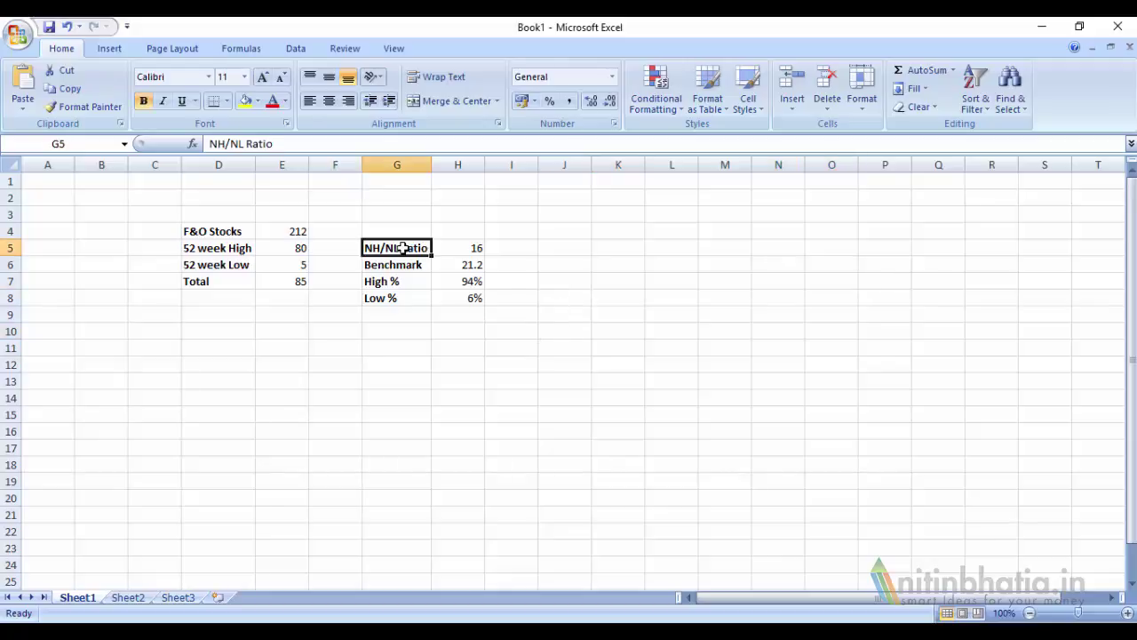
click(386, 298)
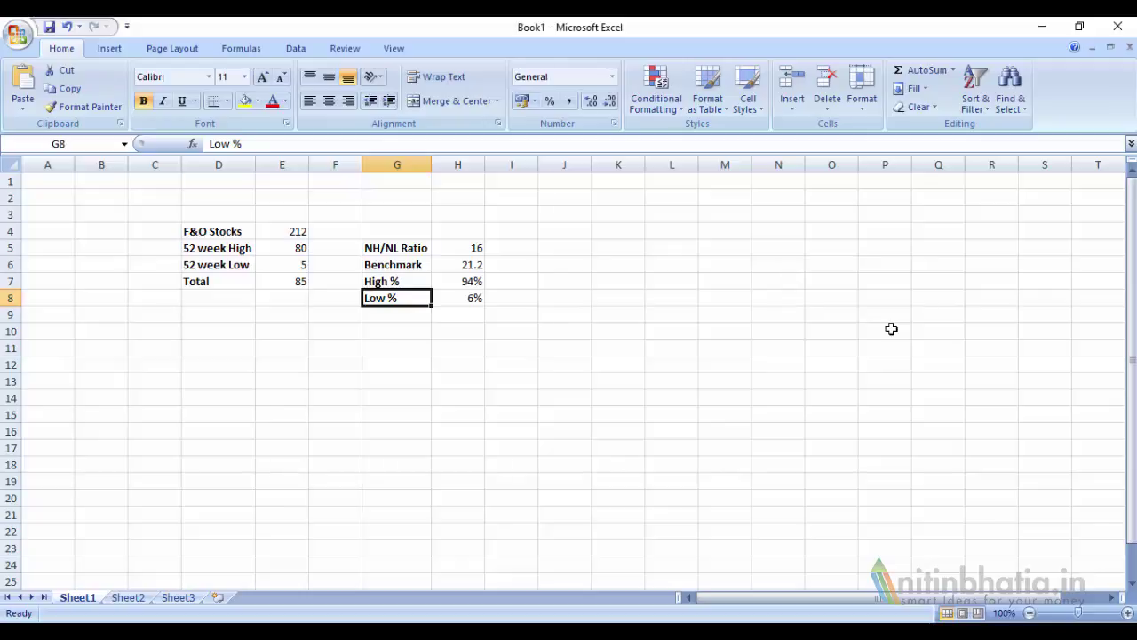
click(285, 263)
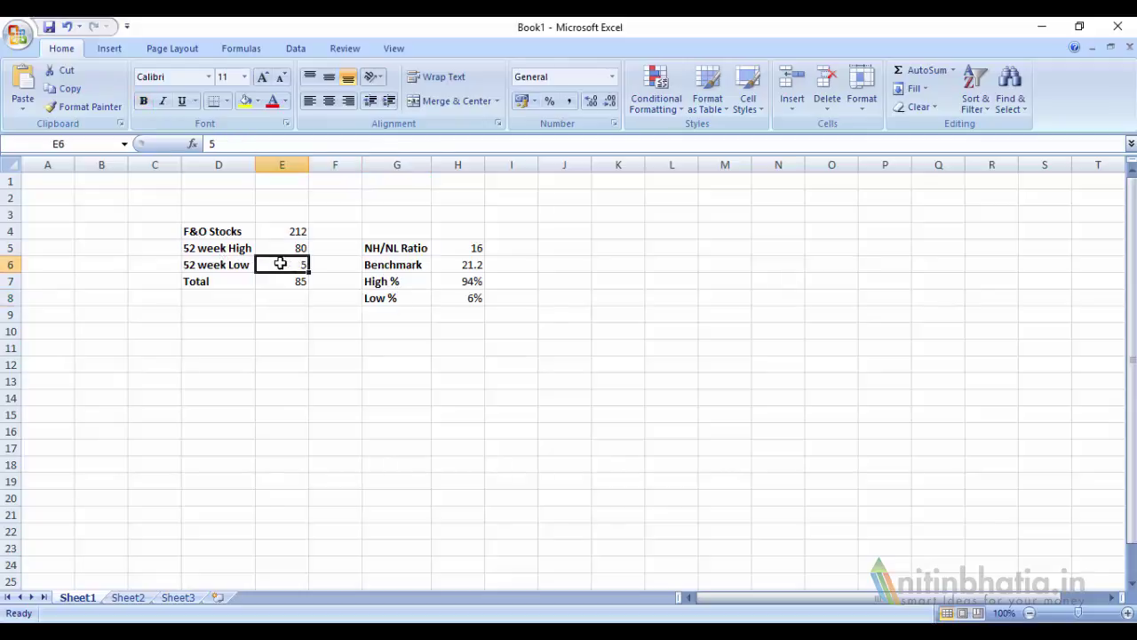